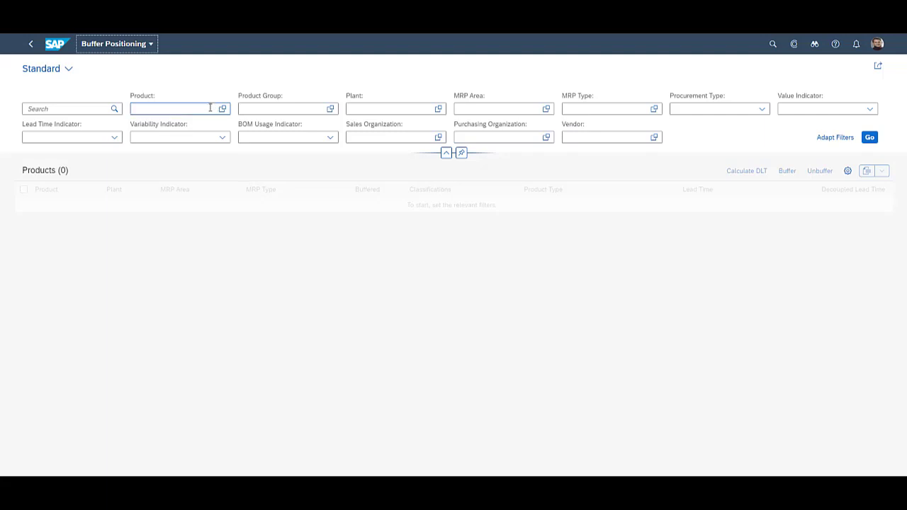
# Filter the buffer positioning list by product MZ-FG-B1 (B1 eBike) and open its buffer analysis
pyautogui.write('MZ')
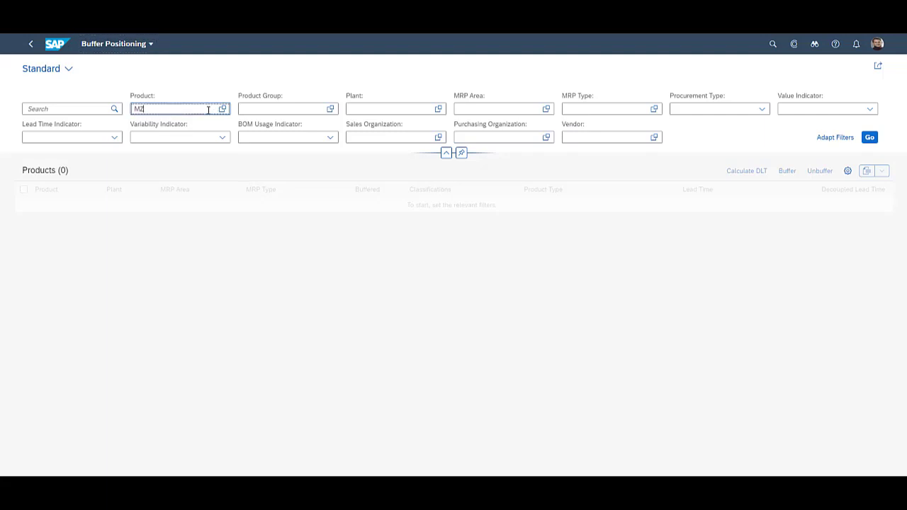
pyautogui.write('-FG-')
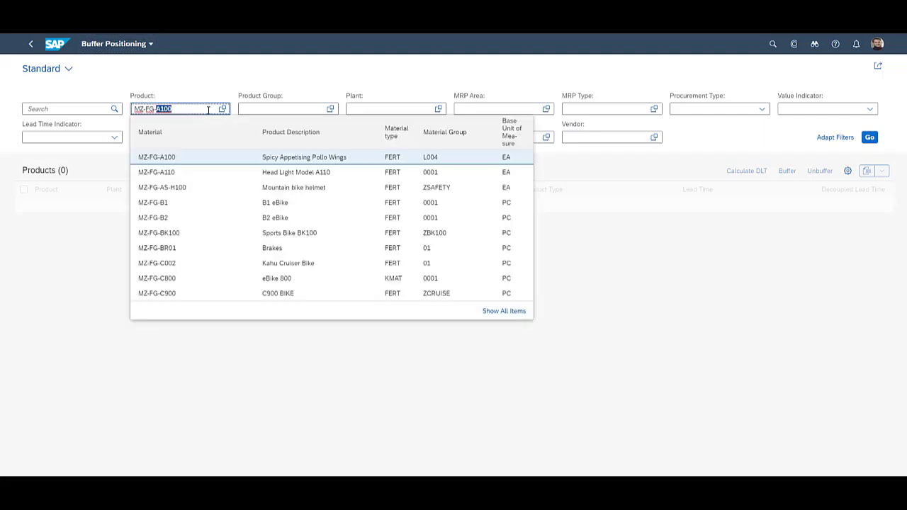
pyautogui.write('B1')
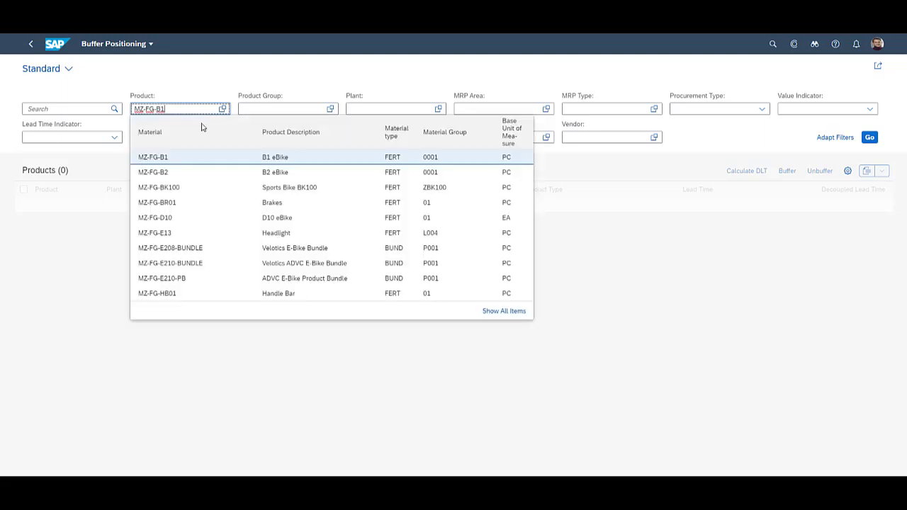
pyautogui.click(197, 157)
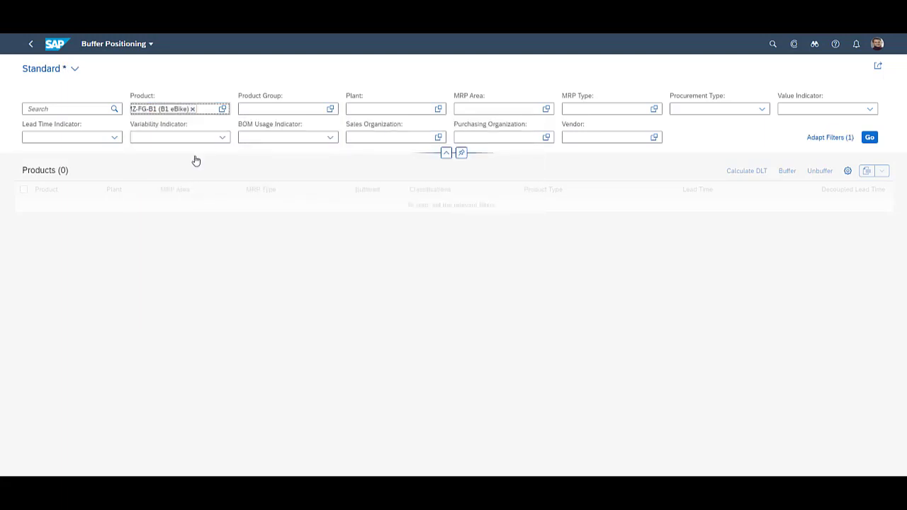
pyautogui.click(869, 139)
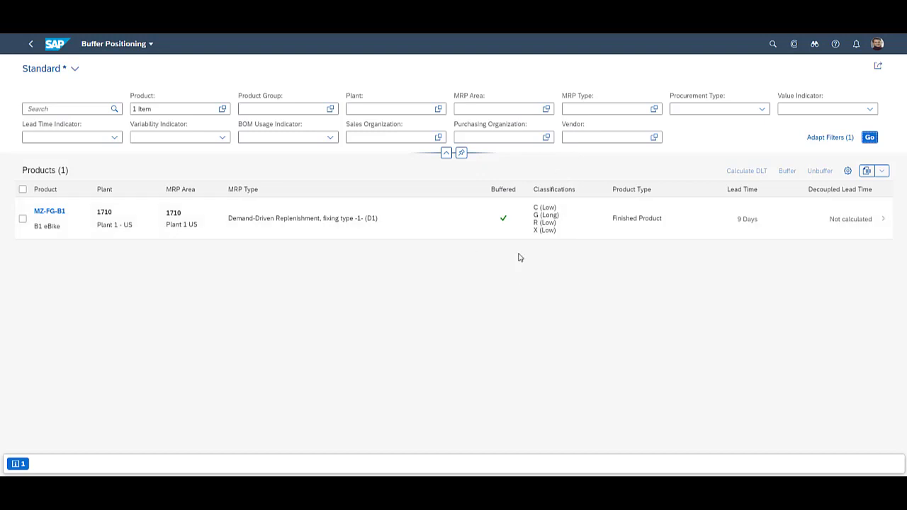
pyautogui.click(22, 219)
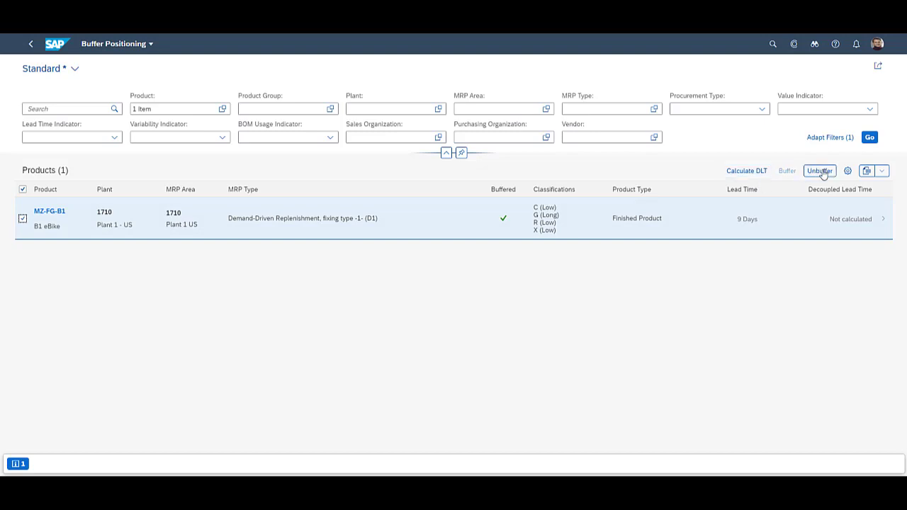
pyautogui.click(884, 224)
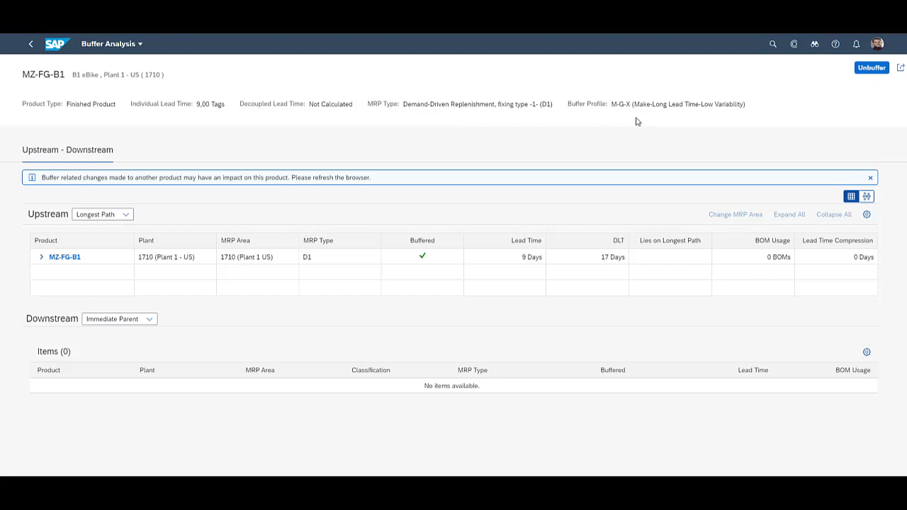
# Switch the upstream structure to BOM and expand MZ-FG-B1, MZ-SG-S1 and MZ-SG-S2 to show their components
pyautogui.click(132, 214)
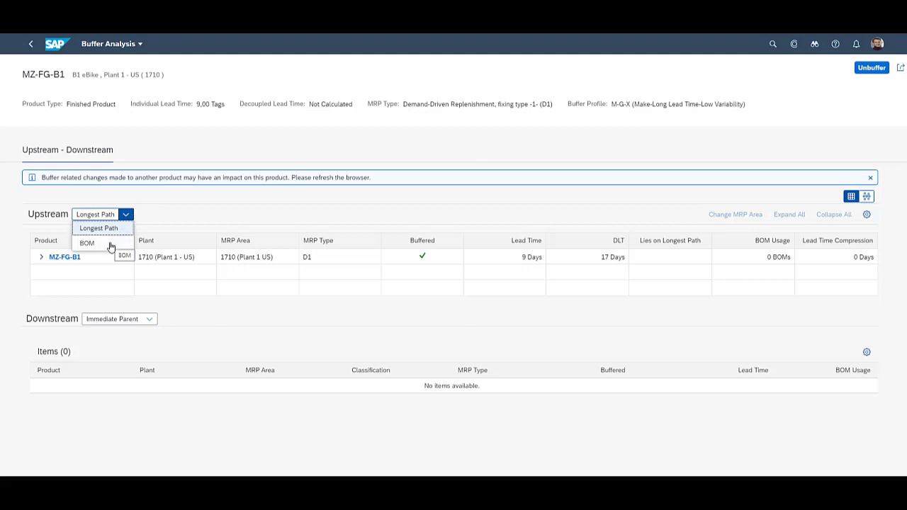
pyautogui.click(110, 246)
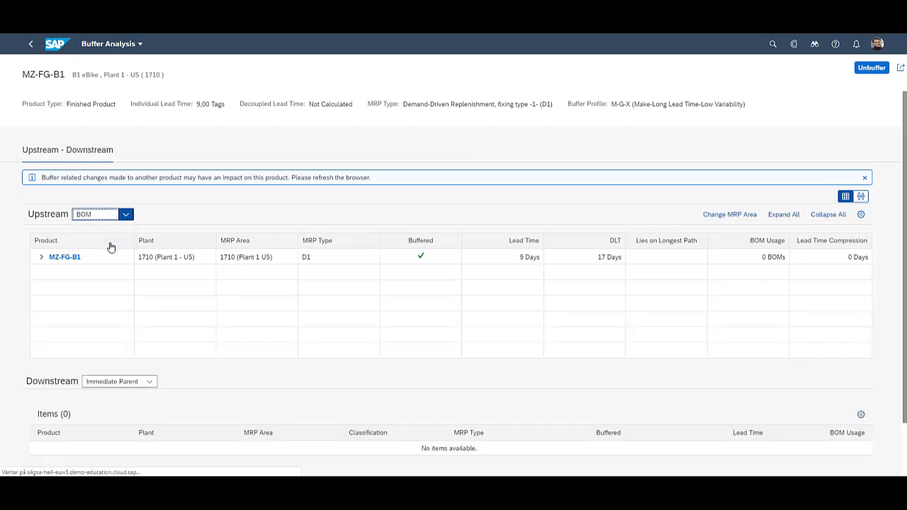
pyautogui.click(42, 257)
pyautogui.click(50, 290)
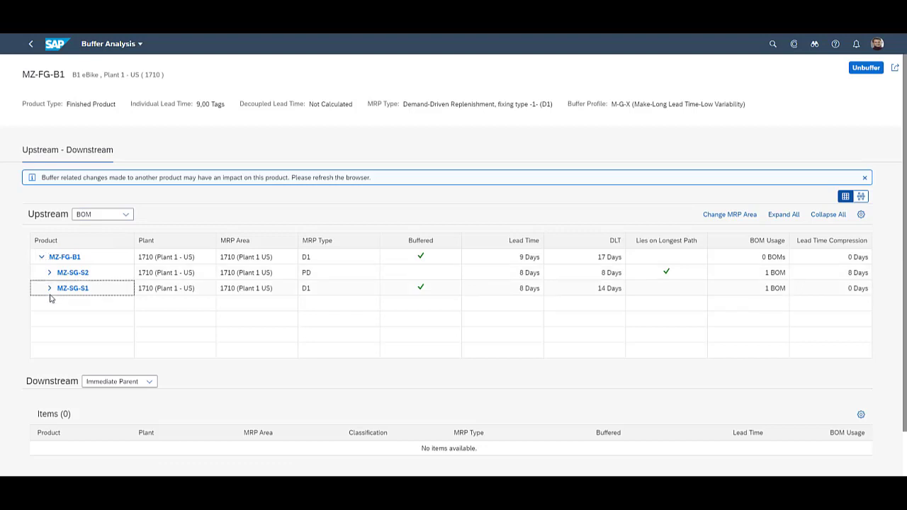
pyautogui.click(49, 288)
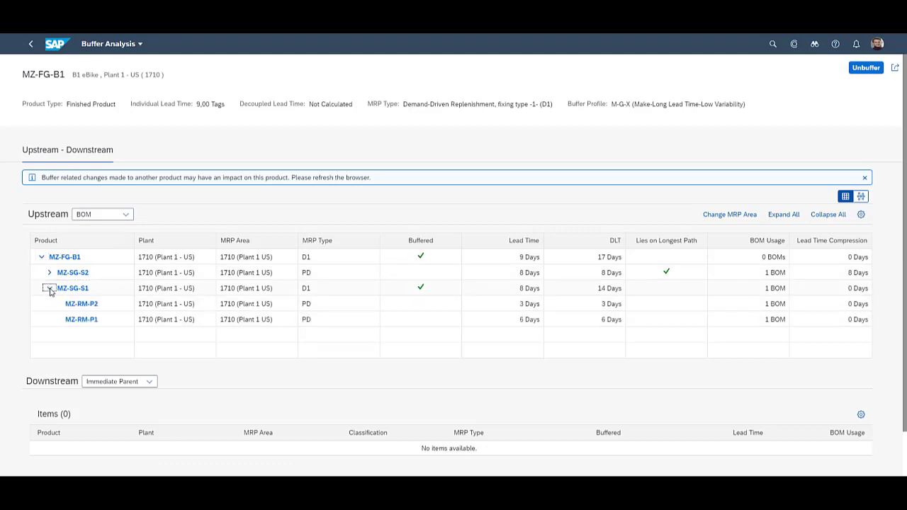
pyautogui.click(49, 273)
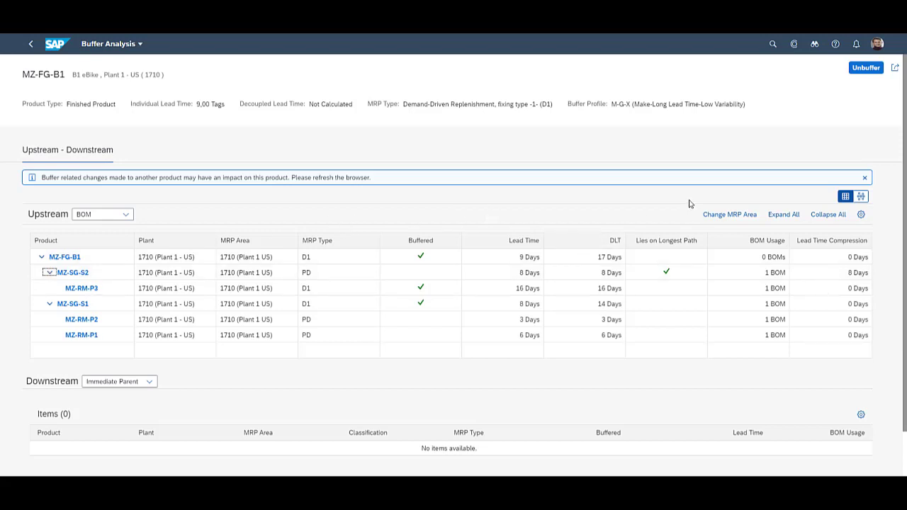
# Display the replenishment network as a Product Flow graph and reveal all parents of MZ-SG-S1
pyautogui.click(861, 197)
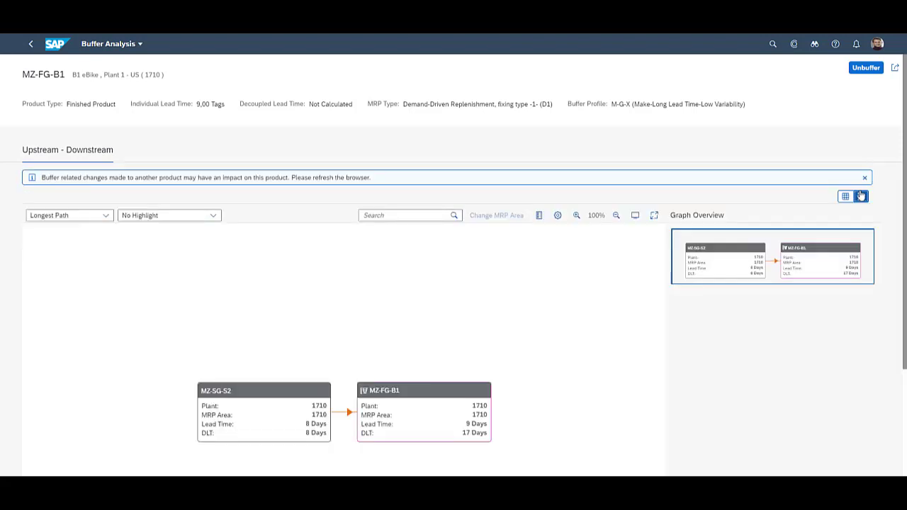
pyautogui.click(106, 217)
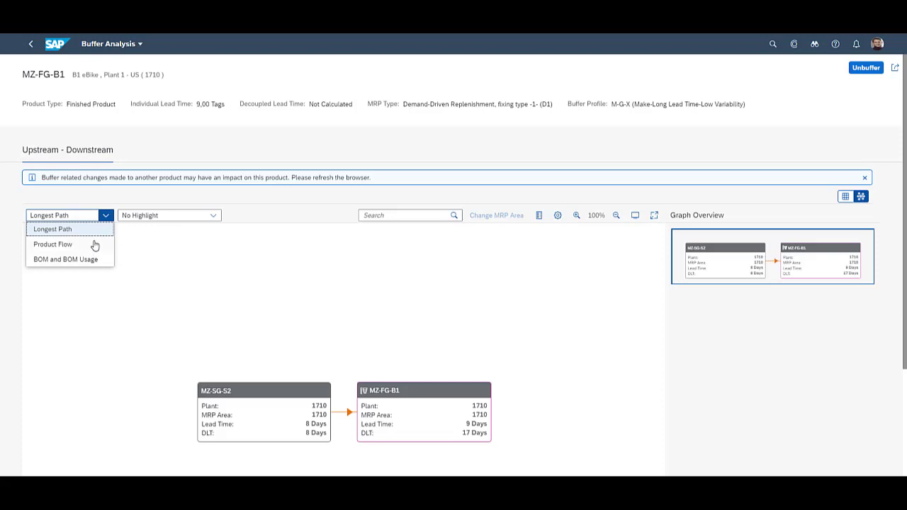
pyautogui.click(95, 245)
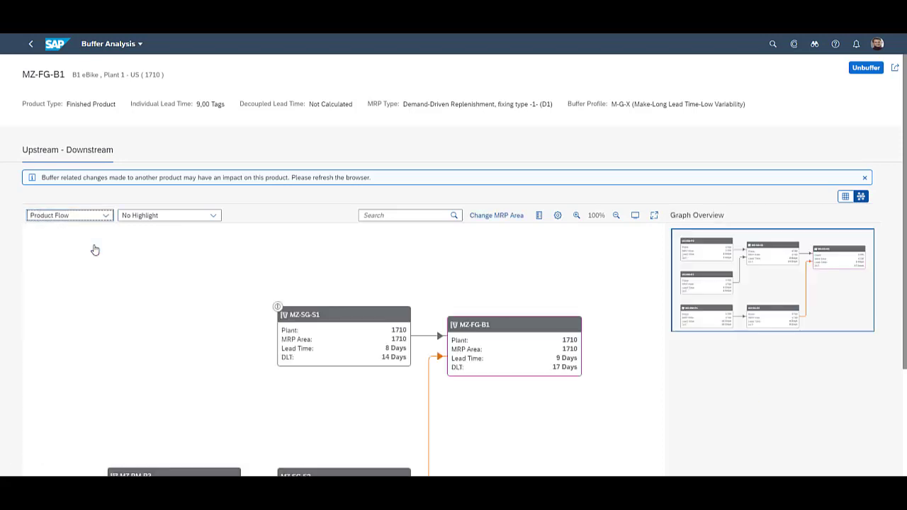
pyautogui.click(284, 320)
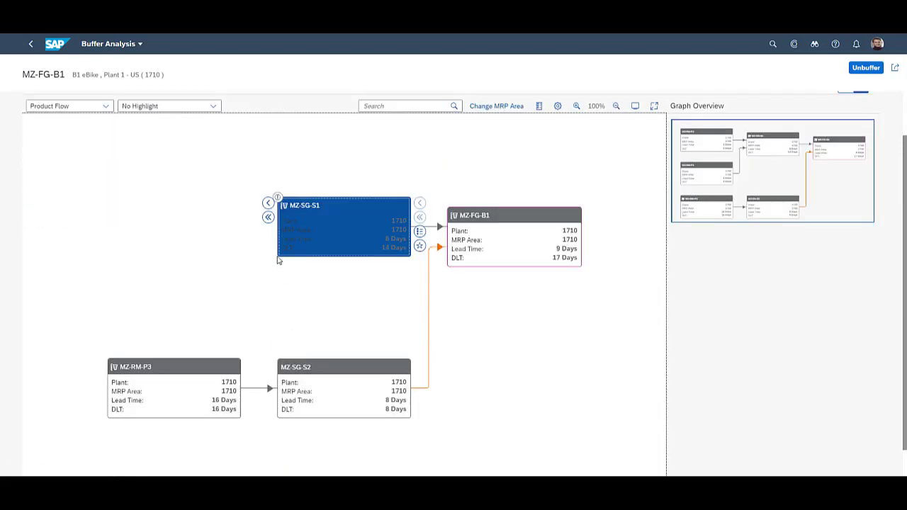
pyautogui.click(268, 217)
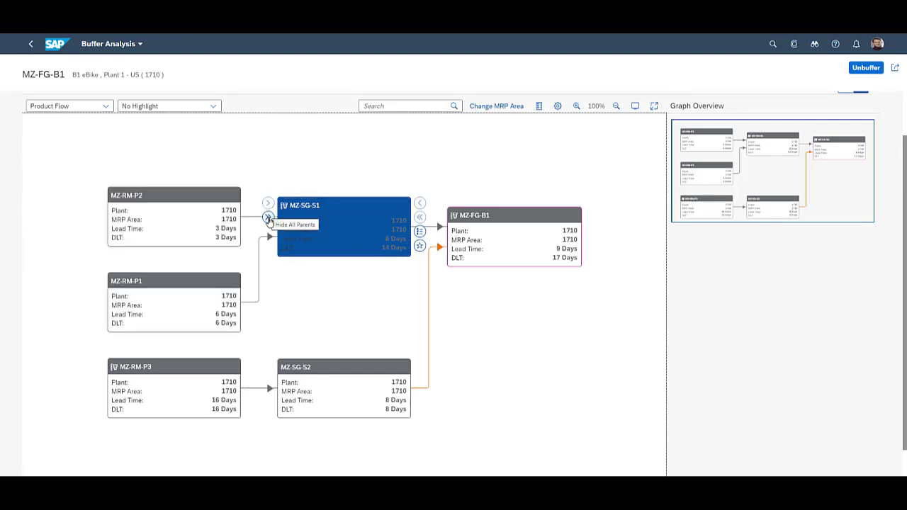
# Highlight the products in the network graph by Lead Time Indicator
pyautogui.click(172, 113)
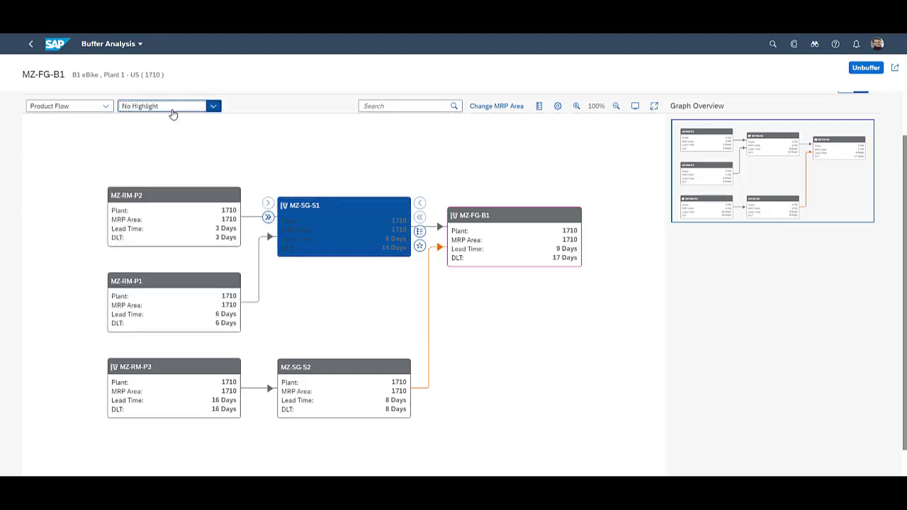
pyautogui.click(172, 150)
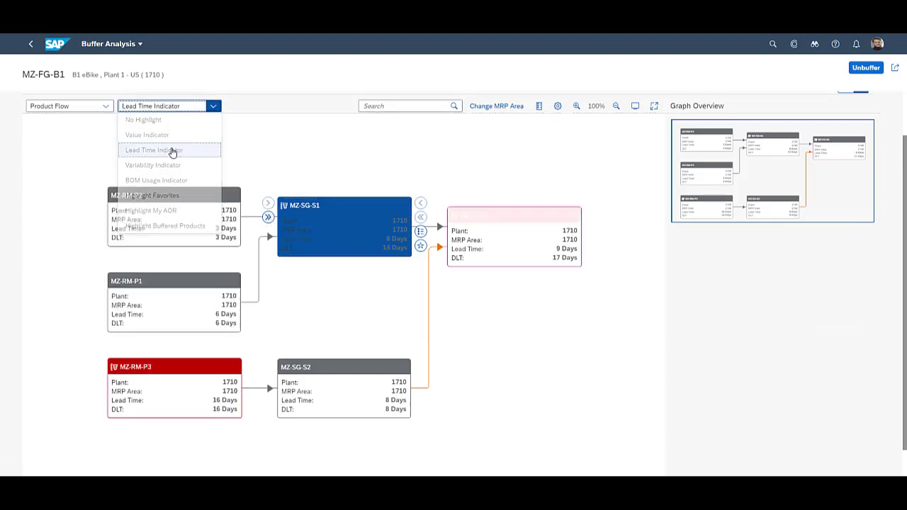
pyautogui.click(280, 182)
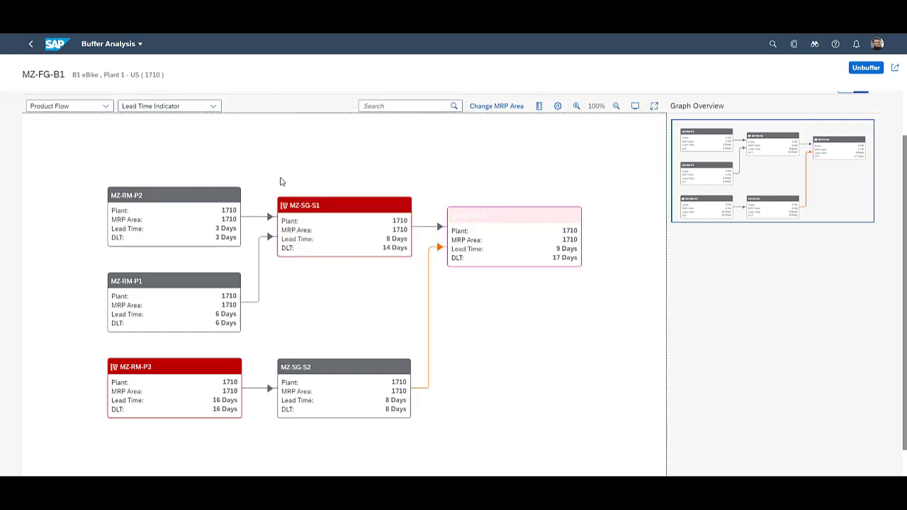
pyautogui.click(197, 387)
pyautogui.click(357, 217)
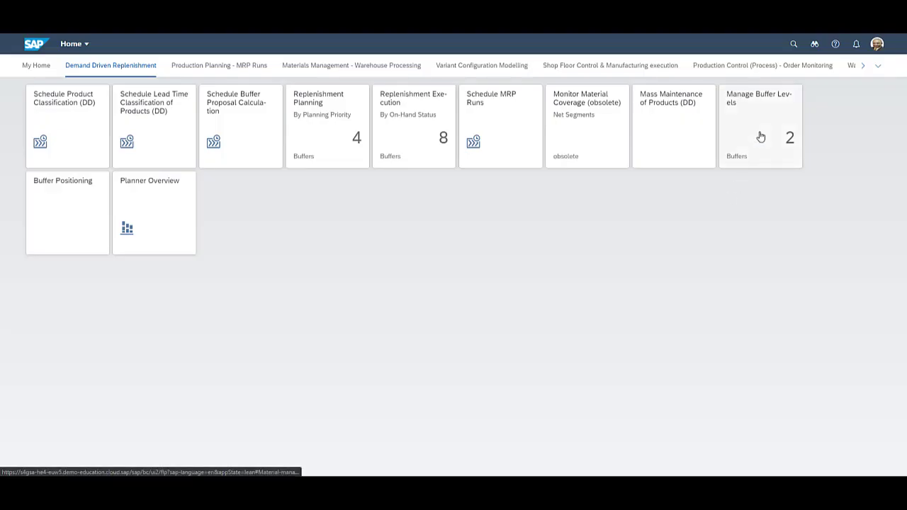
# Open the MZ-FG-B1 buffer details from the saved view "MZ-FG-B1 Products Buffer Levels" in Manage Buffer Levels
pyautogui.click(760, 136)
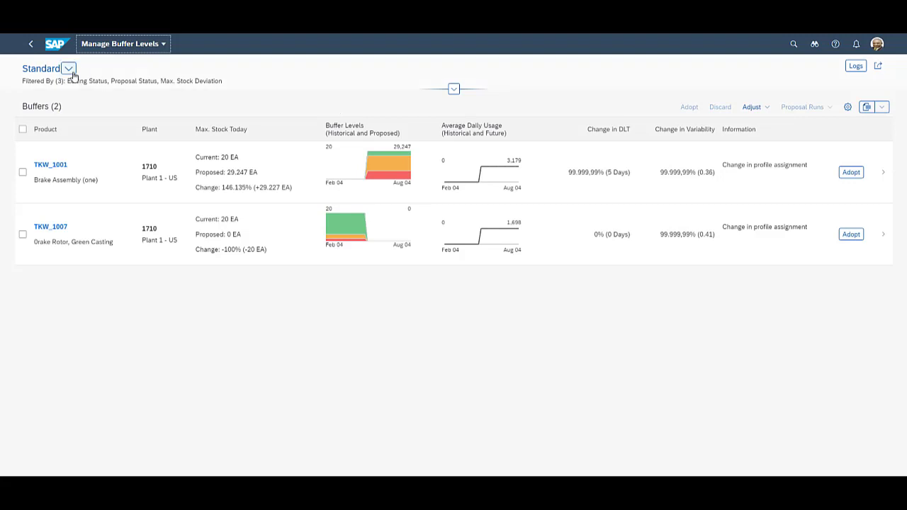
pyautogui.click(72, 74)
pyautogui.click(88, 124)
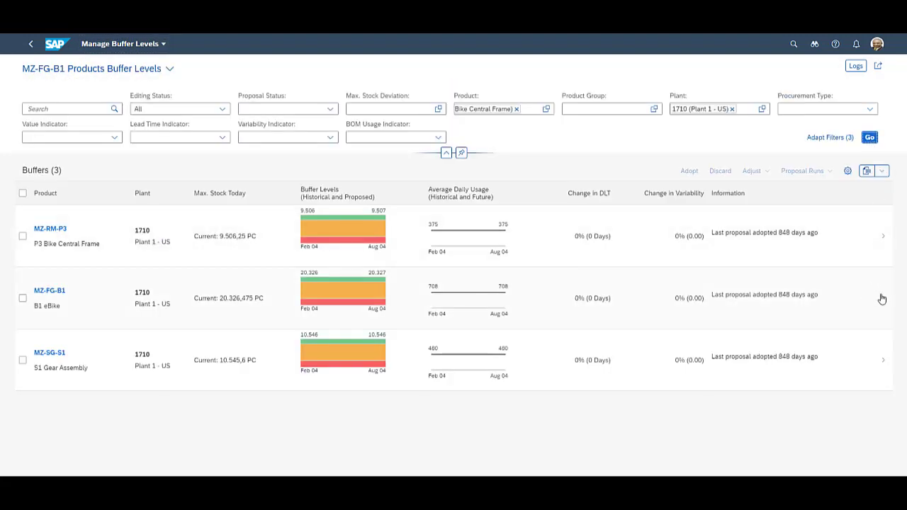
pyautogui.click(882, 298)
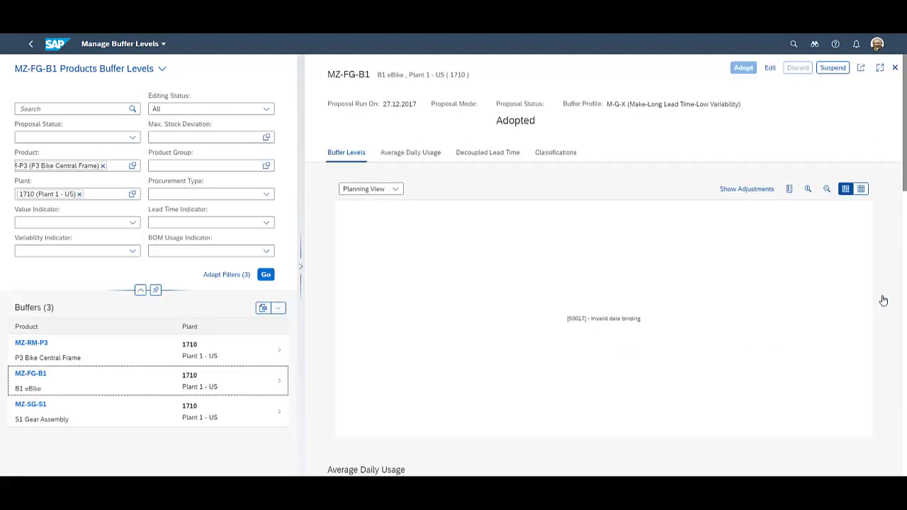
# Review the buffer level chart, average daily usage, decoupled lead time and classifications of MZ-FG-B1
pyautogui.scroll(-2, 884, 301)
pyautogui.scroll(2, 905, 110)
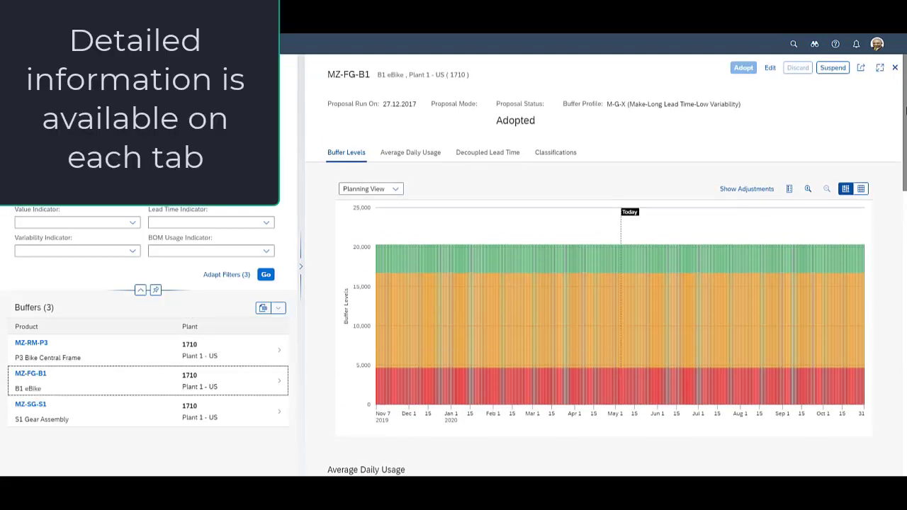
pyautogui.click(424, 155)
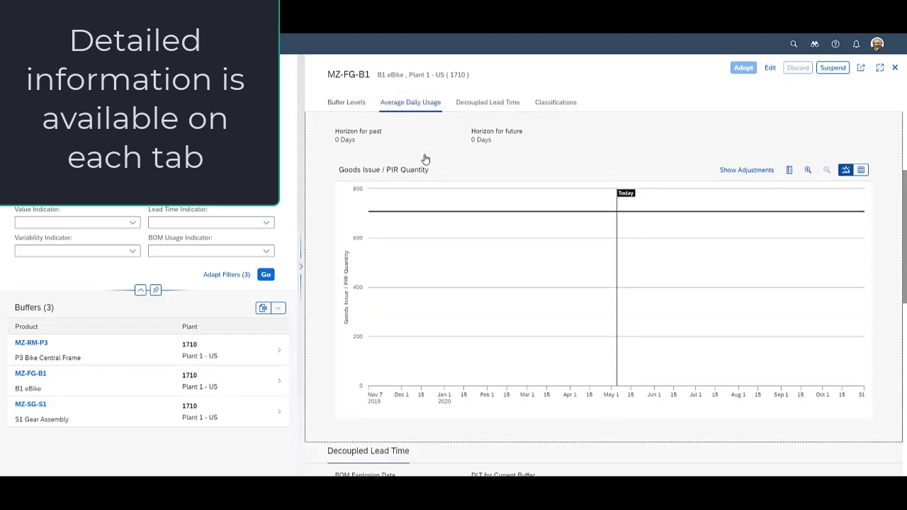
pyautogui.click(481, 105)
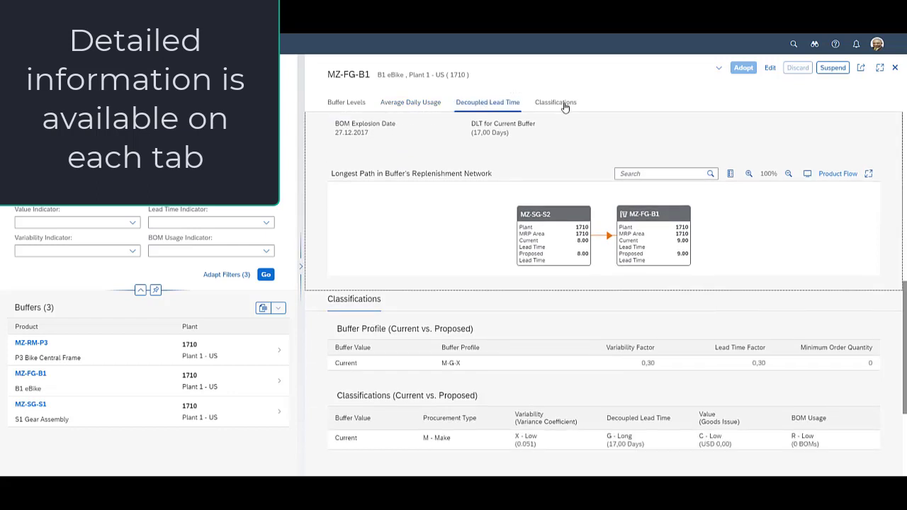
pyautogui.click(563, 104)
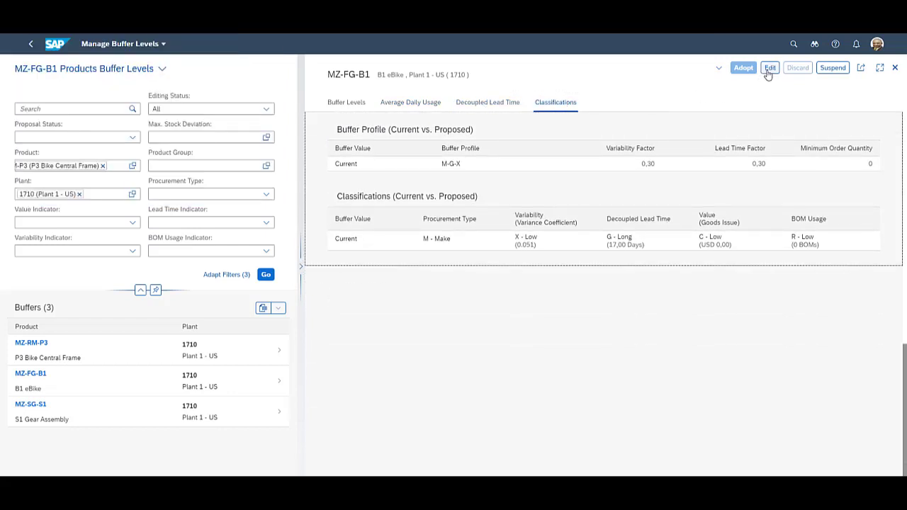
# Start editing the MZ-FG-B1 buffer and add a zone adjustment for the period May 5 – 19, 2020
pyautogui.click(768, 69)
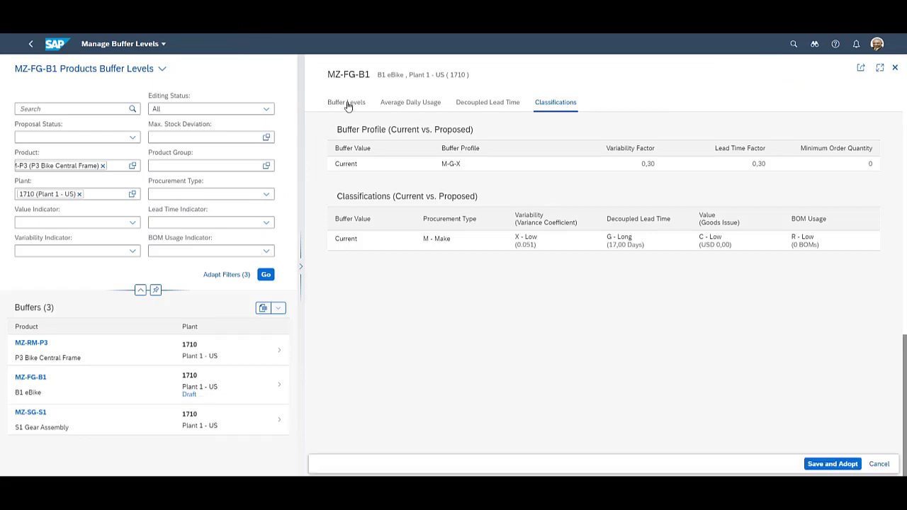
pyautogui.click(348, 105)
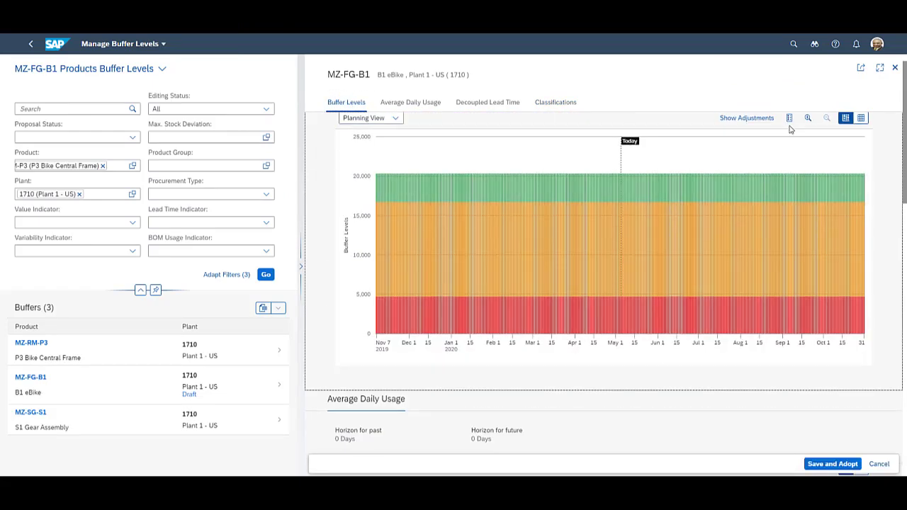
pyautogui.click(751, 118)
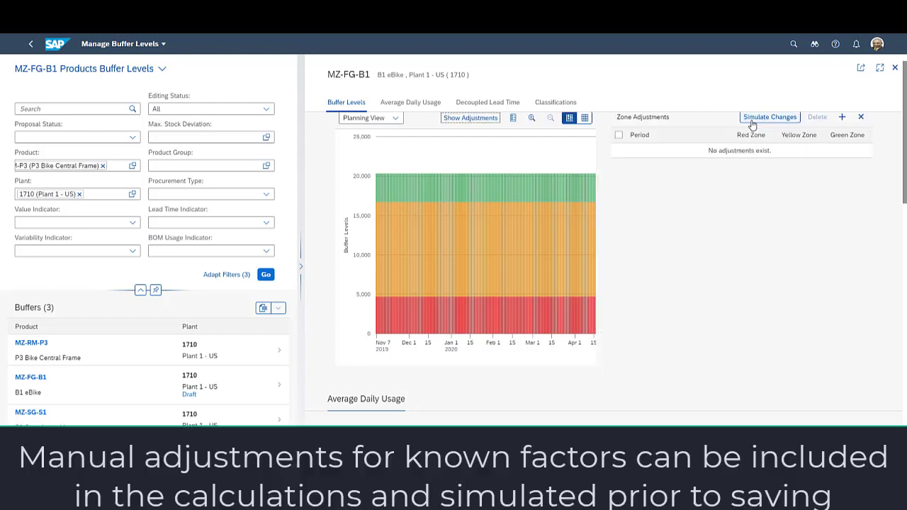
pyautogui.click(842, 119)
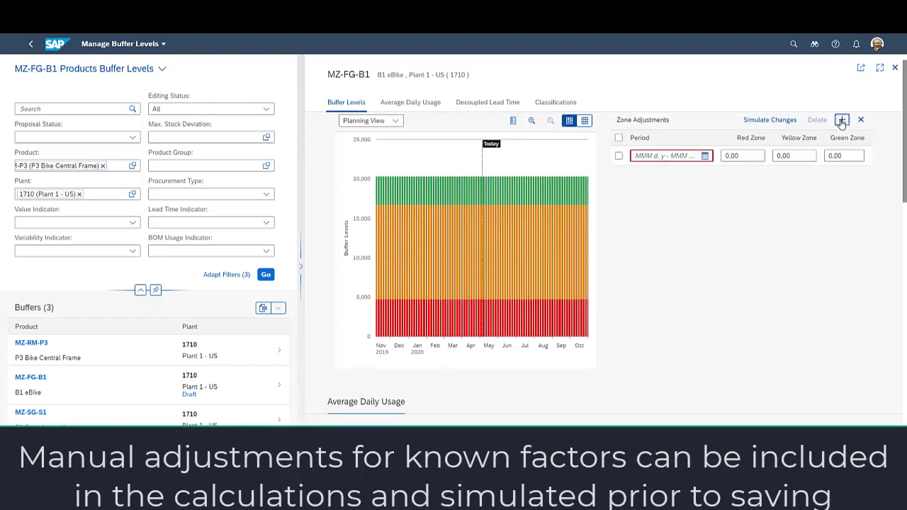
pyautogui.click(705, 155)
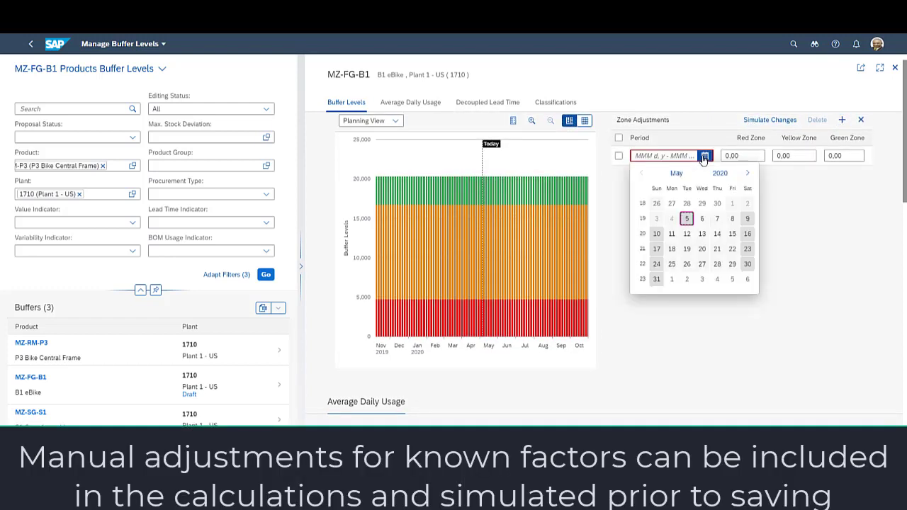
pyautogui.click(687, 219)
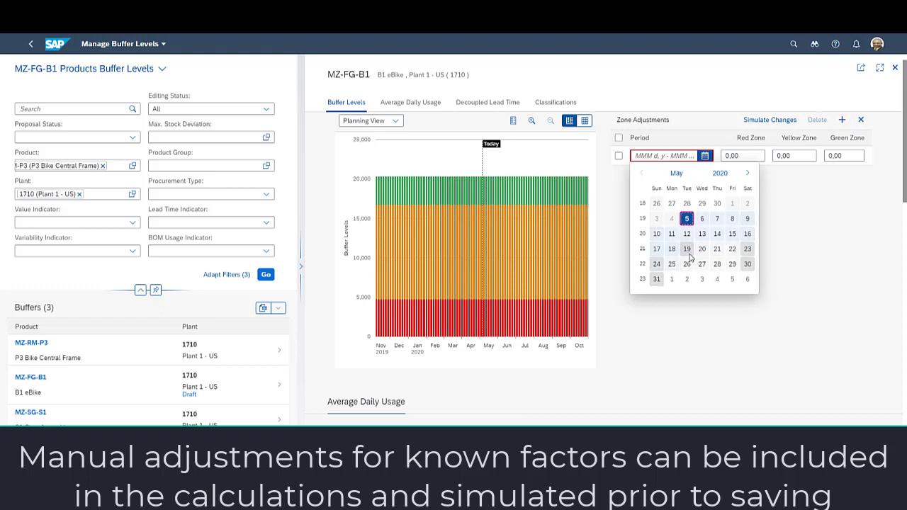
pyautogui.click(687, 250)
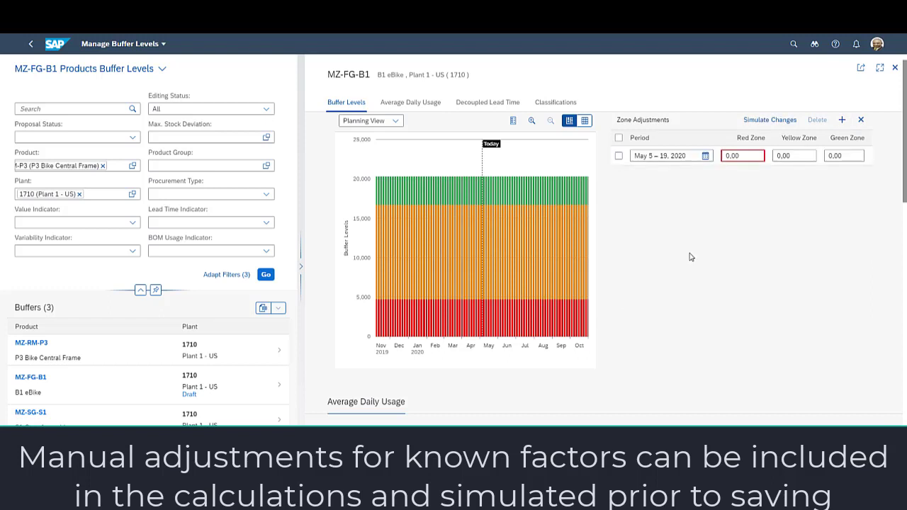
# Set the May 5 – 19, 2020 adjustment factors to 0,05 red, 0,08 yellow and 0,10 green, and simulate the changes
pyautogui.click(752, 155)
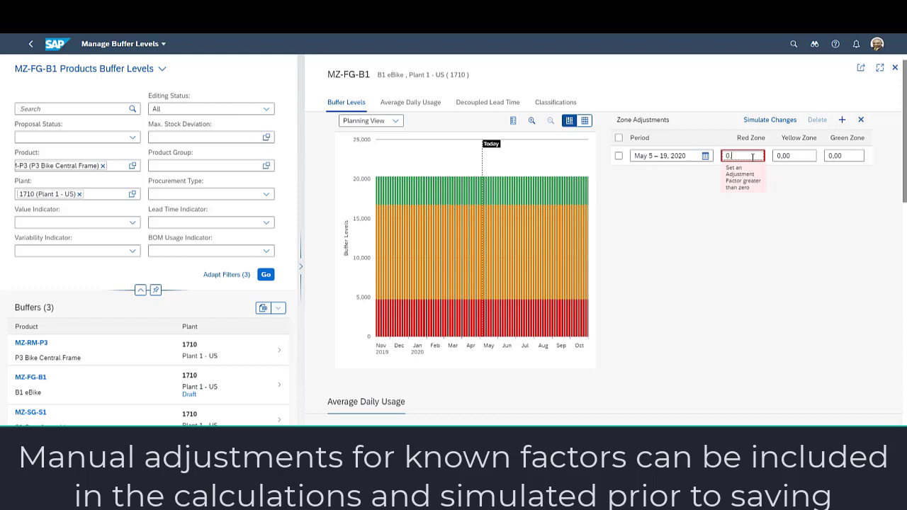
pyautogui.write('5')
pyautogui.press('Tab')
pyautogui.write('0')
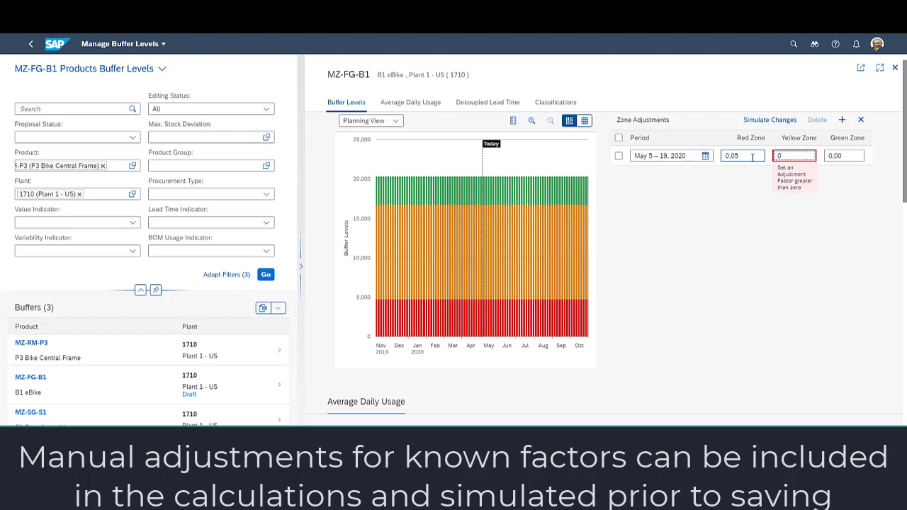
pyautogui.write(',08')
pyautogui.press('Tab')
pyautogui.write('0,1')
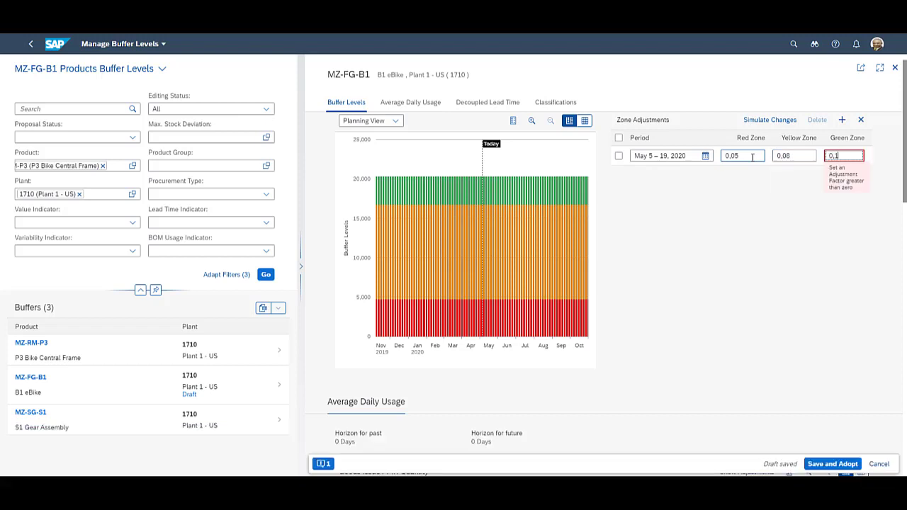
pyautogui.click(762, 120)
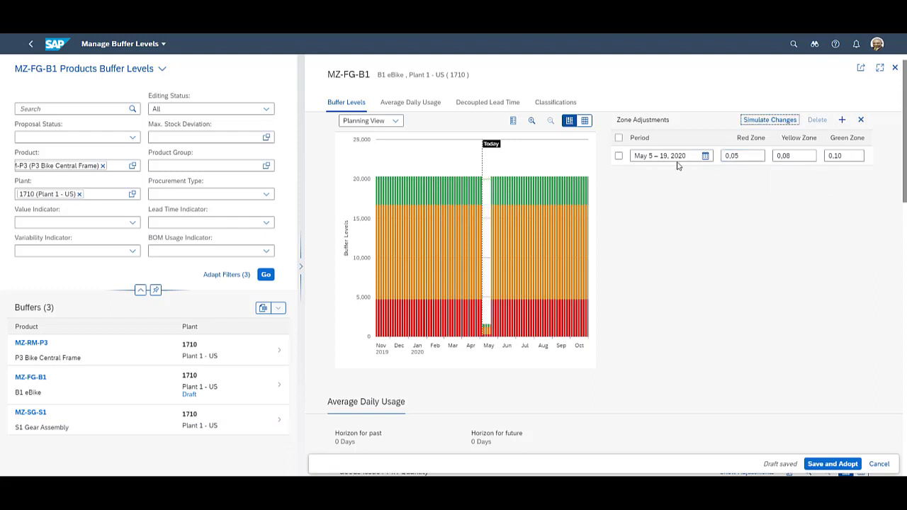
# Add a second zone adjustment for the period May 26 – June 2, 2020 and simulate the changes
pyautogui.click(842, 120)
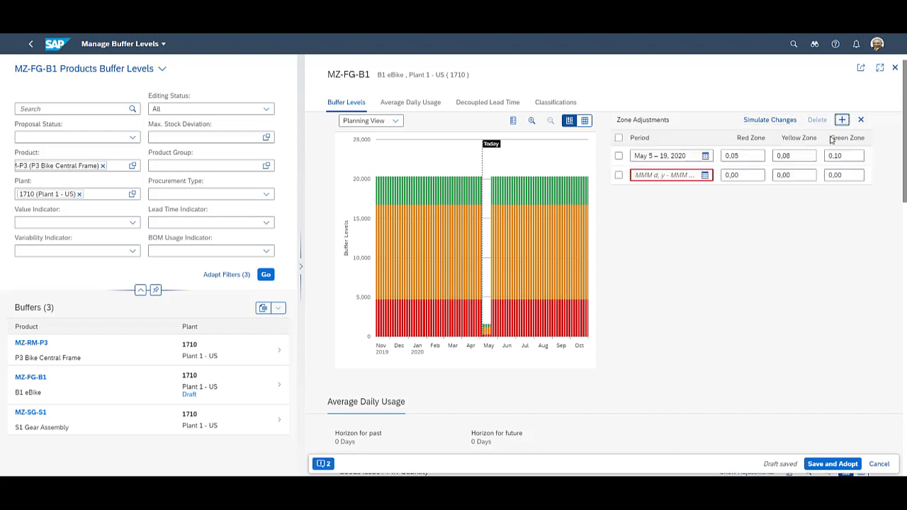
pyautogui.click(706, 175)
pyautogui.click(705, 175)
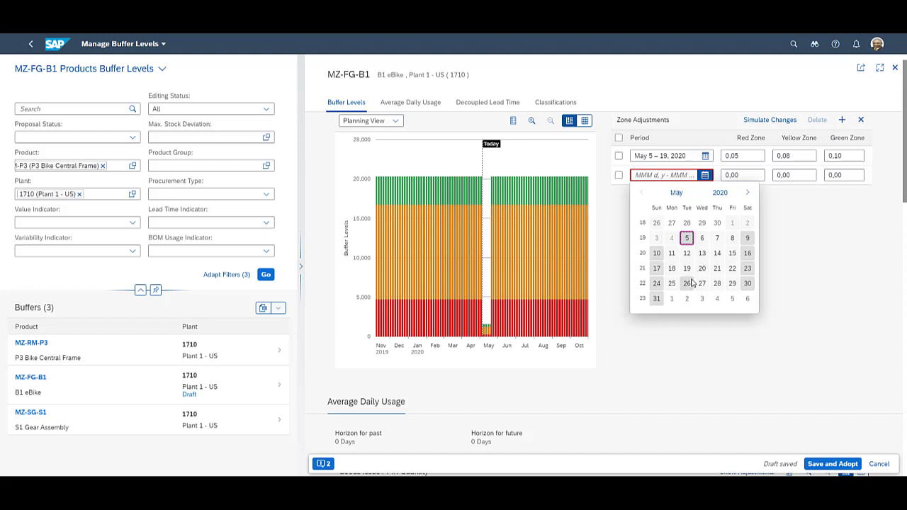
pyautogui.click(688, 284)
pyautogui.click(688, 301)
pyautogui.click(769, 120)
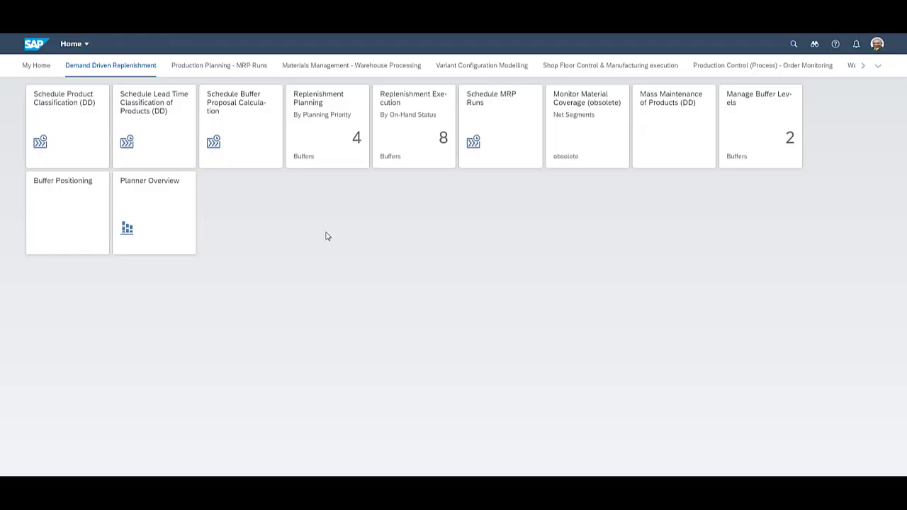
# Review the supply and demand details of MZ-FG-B1 from Replenishment Planning and return to the buffer list
pyautogui.click(332, 129)
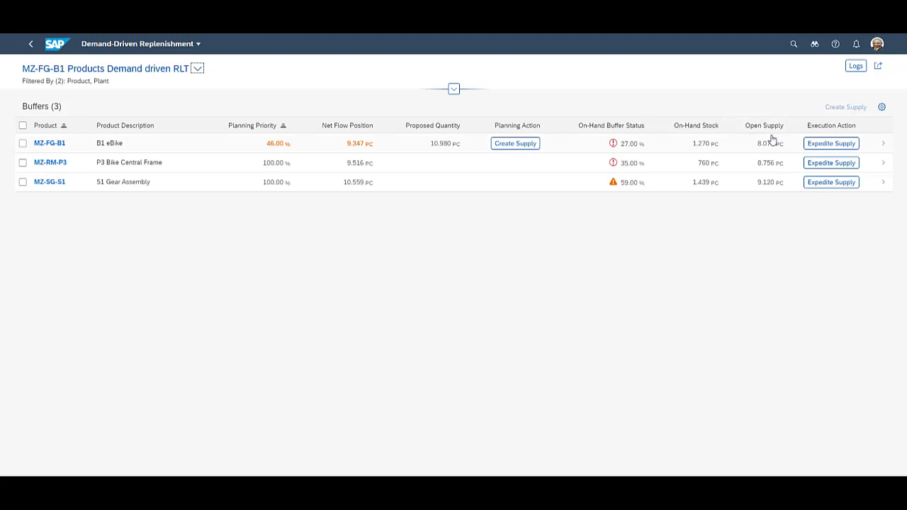
pyautogui.click(883, 144)
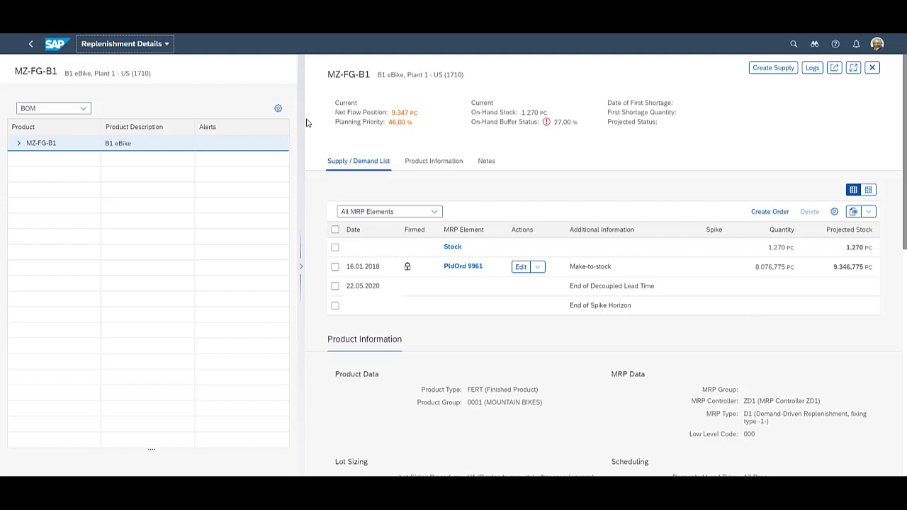
pyautogui.click(31, 44)
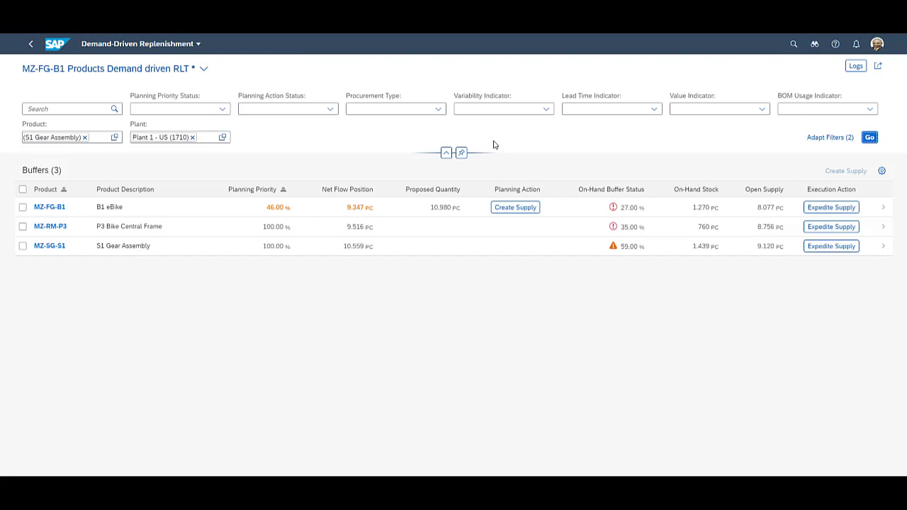
# Create the proposed supply for MZ-FG-B1 and open its replenishment details
pyautogui.click(516, 207)
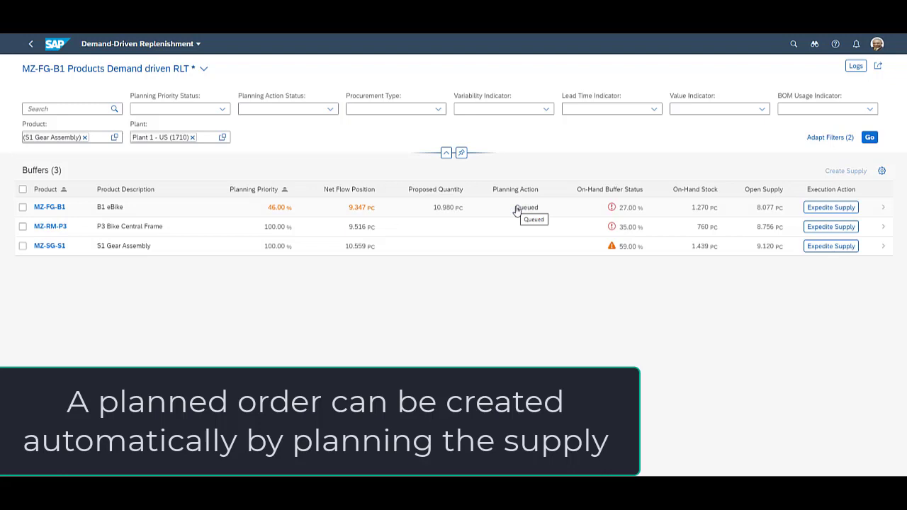
pyautogui.click(883, 208)
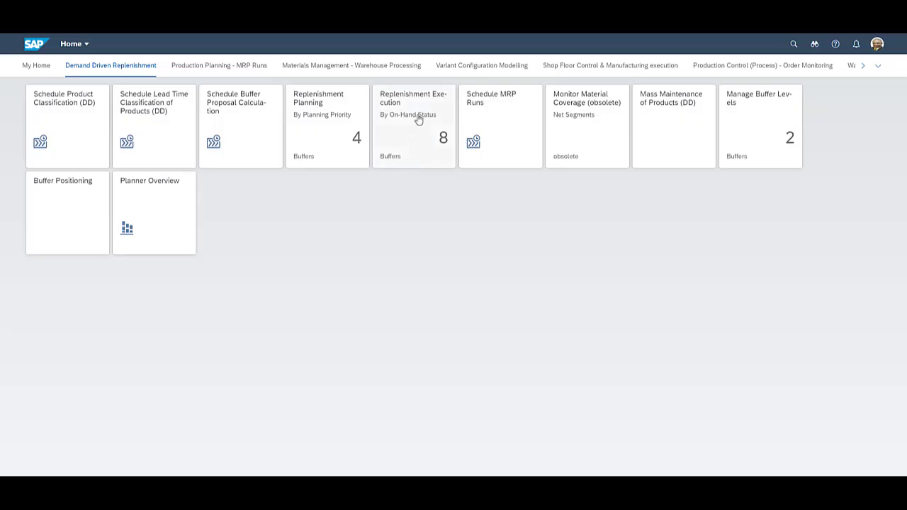
# Open MZ-FG-B1 from Replenishment Execution and save a receipt quantity of 500 PC for its firmed planned order dated 16.01.2018
pyautogui.click(418, 119)
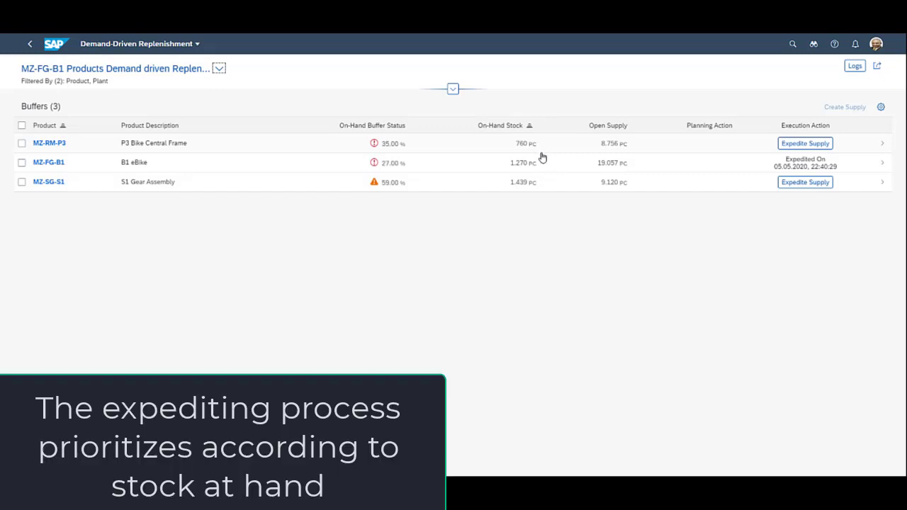
pyautogui.click(879, 167)
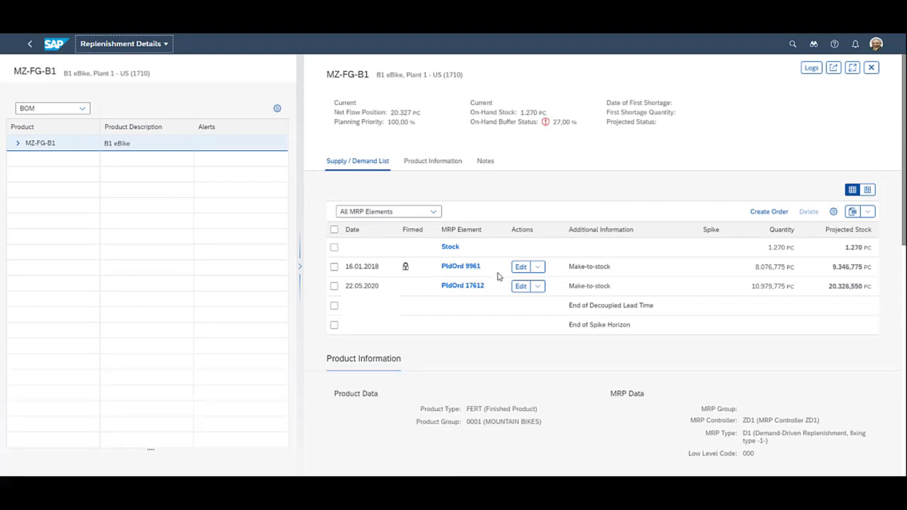
pyautogui.click(539, 267)
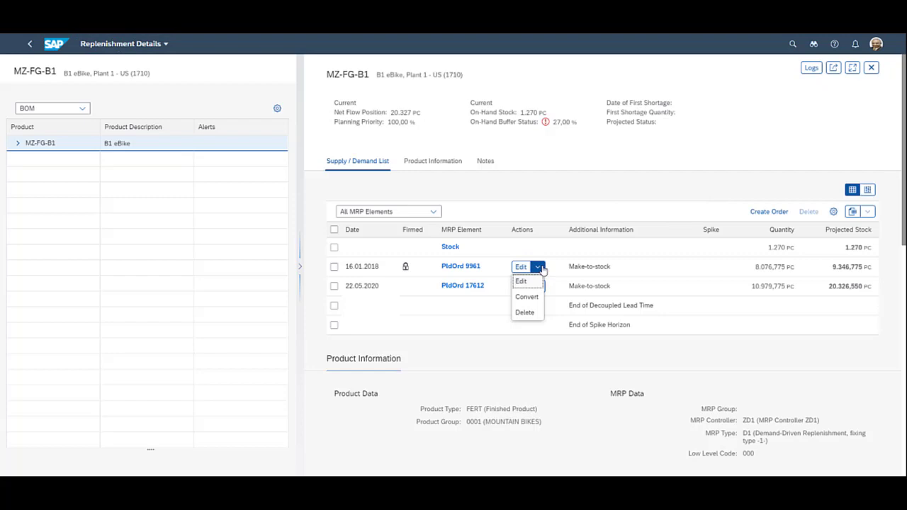
pyautogui.click(521, 281)
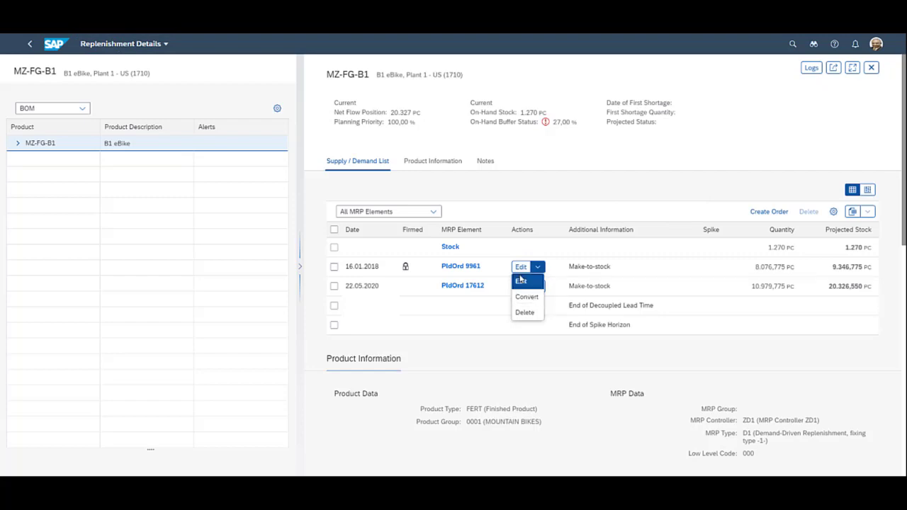
pyautogui.click(402, 274)
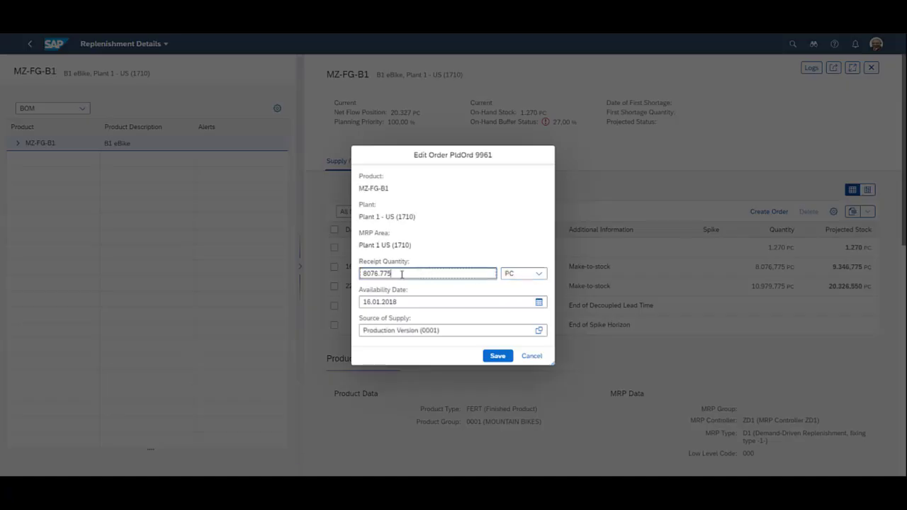
pyautogui.moveTo(402, 273); pyautogui.dragTo(345, 278)
pyautogui.write('500')
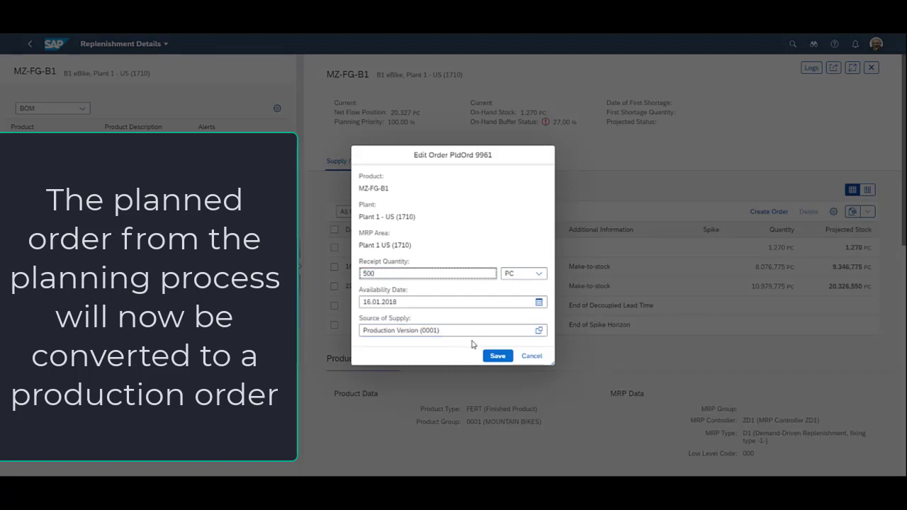
pyautogui.click(495, 358)
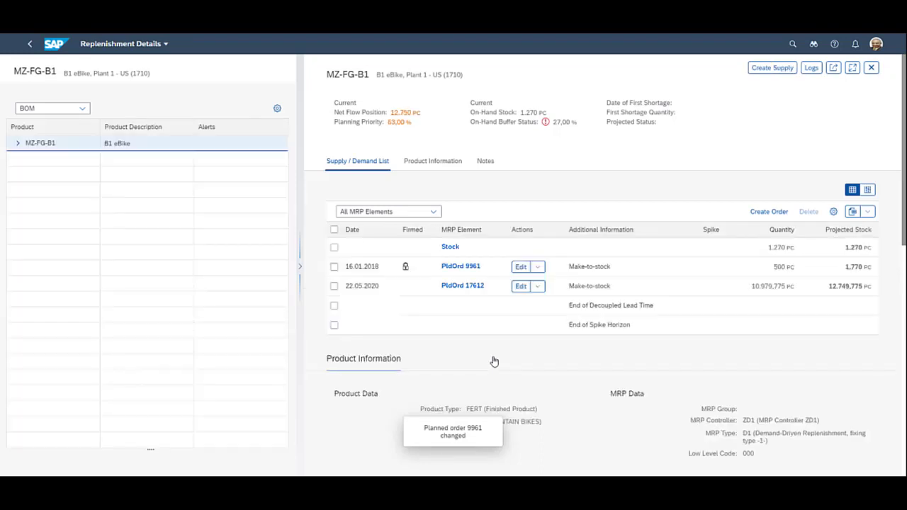
# Convert the firmed 500 PC planned order of MZ-FG-B1 into a production order
pyautogui.click(537, 266)
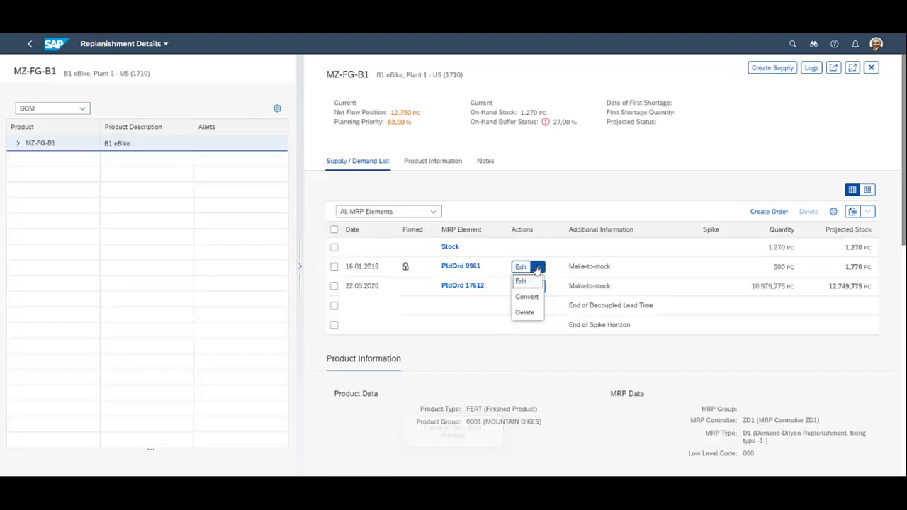
pyautogui.click(532, 303)
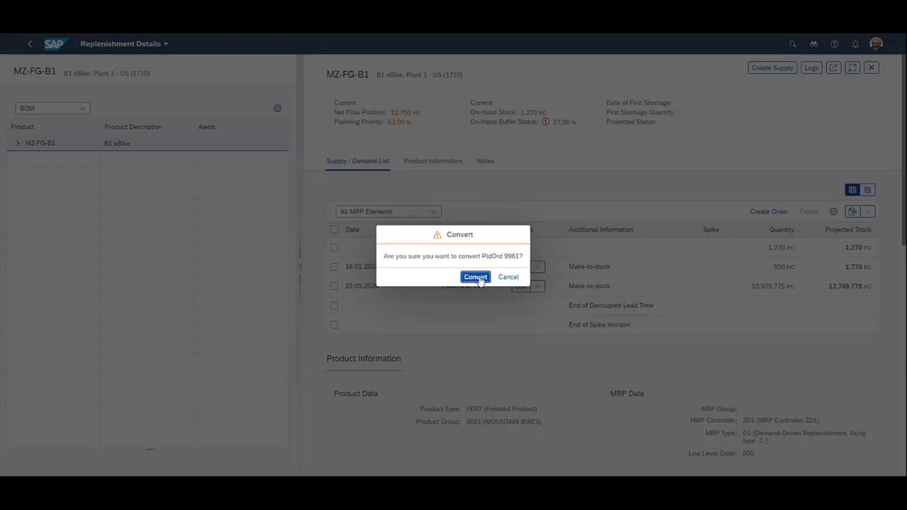
pyautogui.click(475, 277)
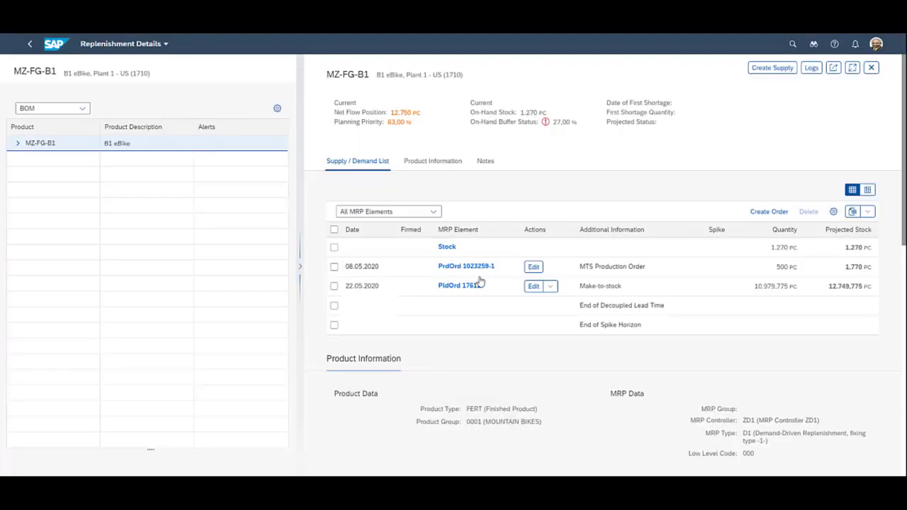
# Return to the buffer list and expedite the supply of MZ-RM-P3, keeping the planned availability date of its purchase requisition
pyautogui.click(30, 44)
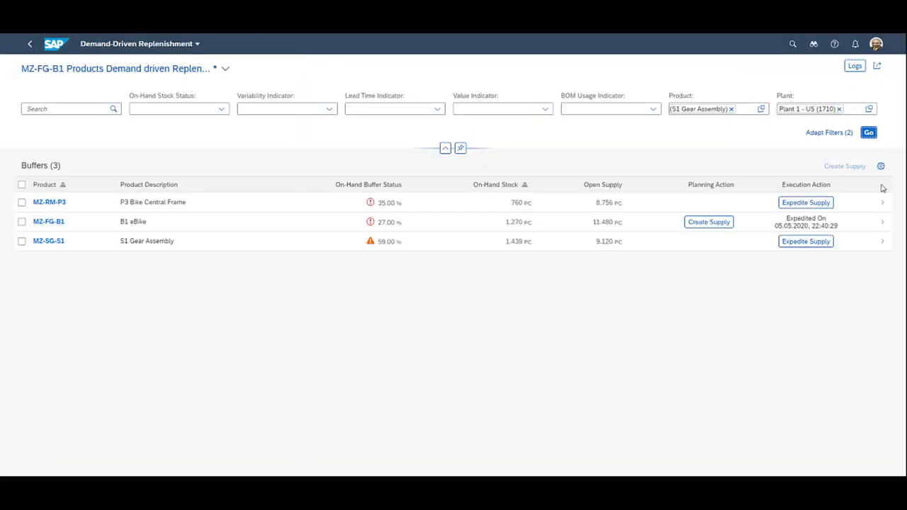
pyautogui.click(806, 204)
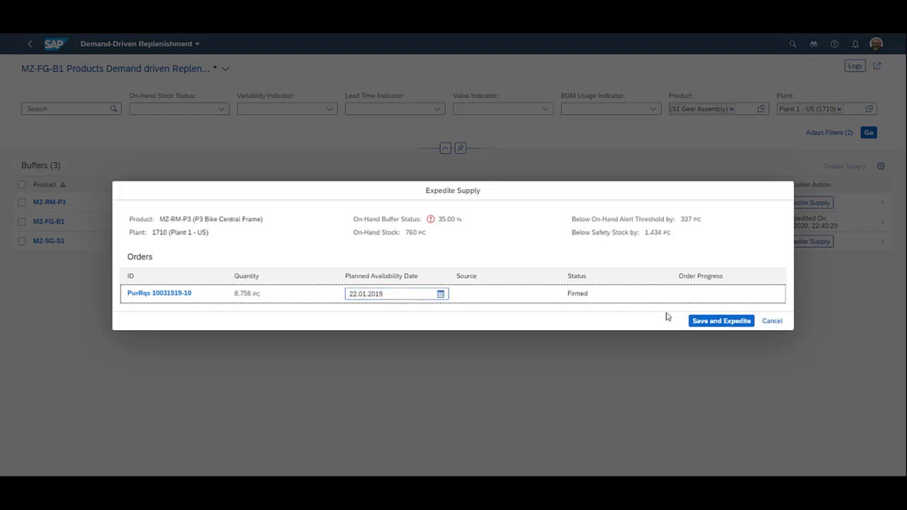
pyautogui.click(715, 326)
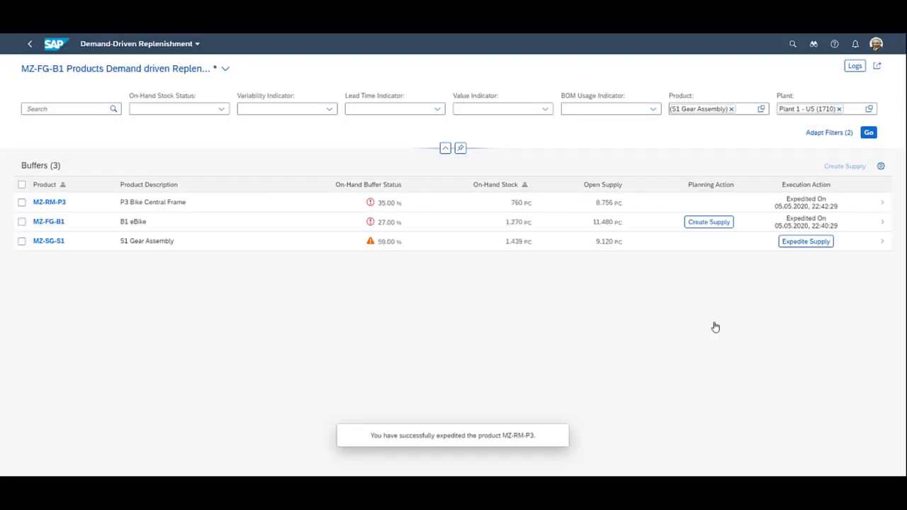